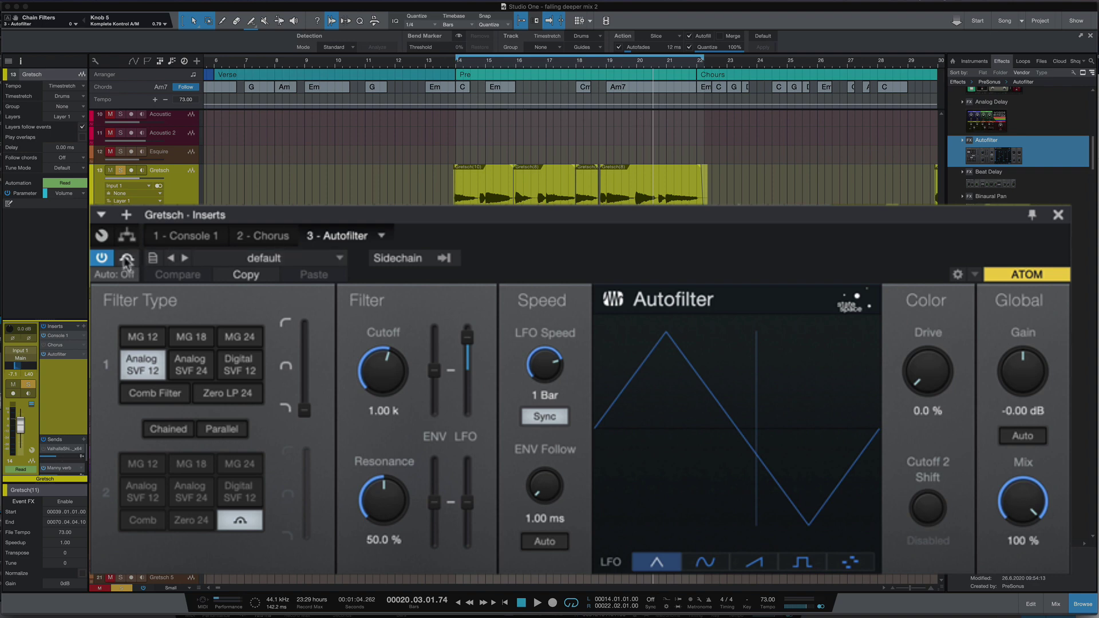
pyautogui.press('space')
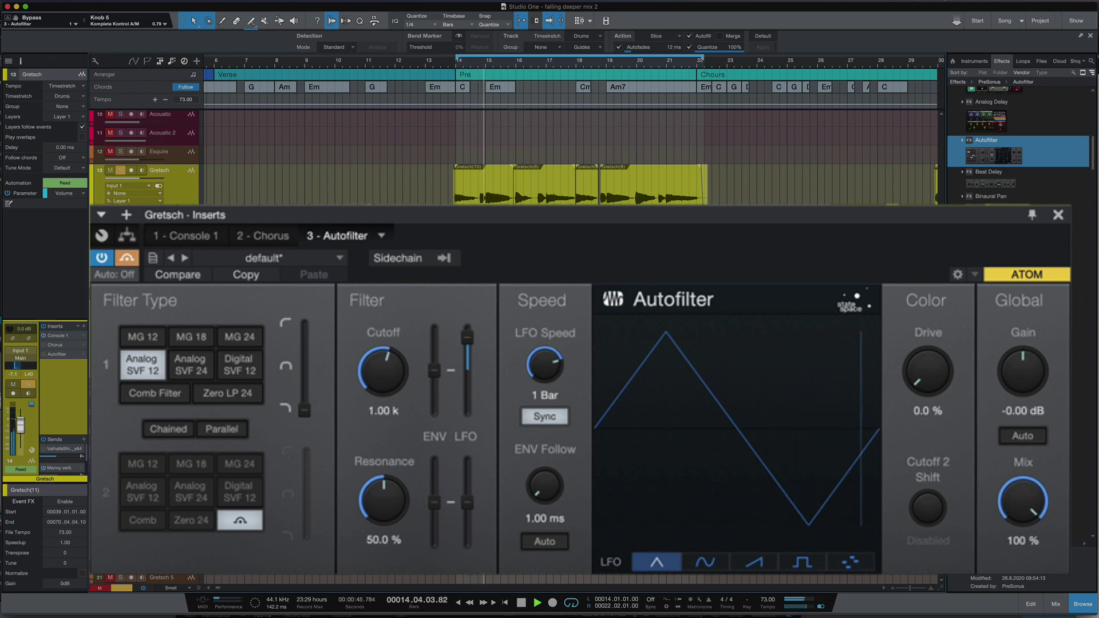
pyautogui.click(127, 259)
pyautogui.click(127, 258)
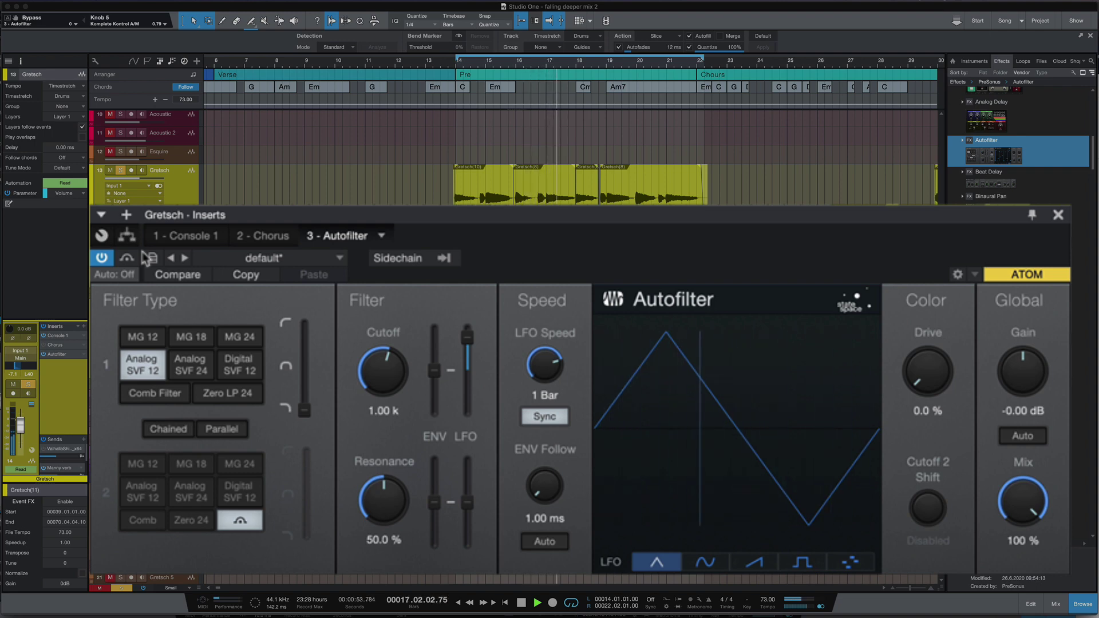
pyautogui.press('space')
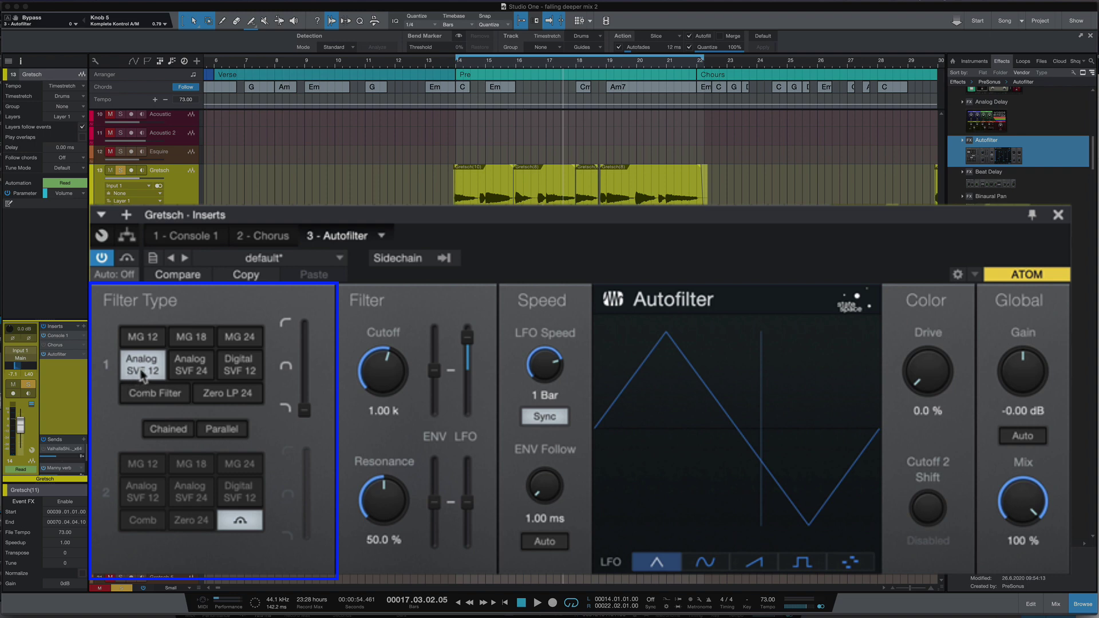
# Step: Enable filter 2 as an MG 24 ladder, try Chained, then route both filters in Parallel
pyautogui.click(187, 497)
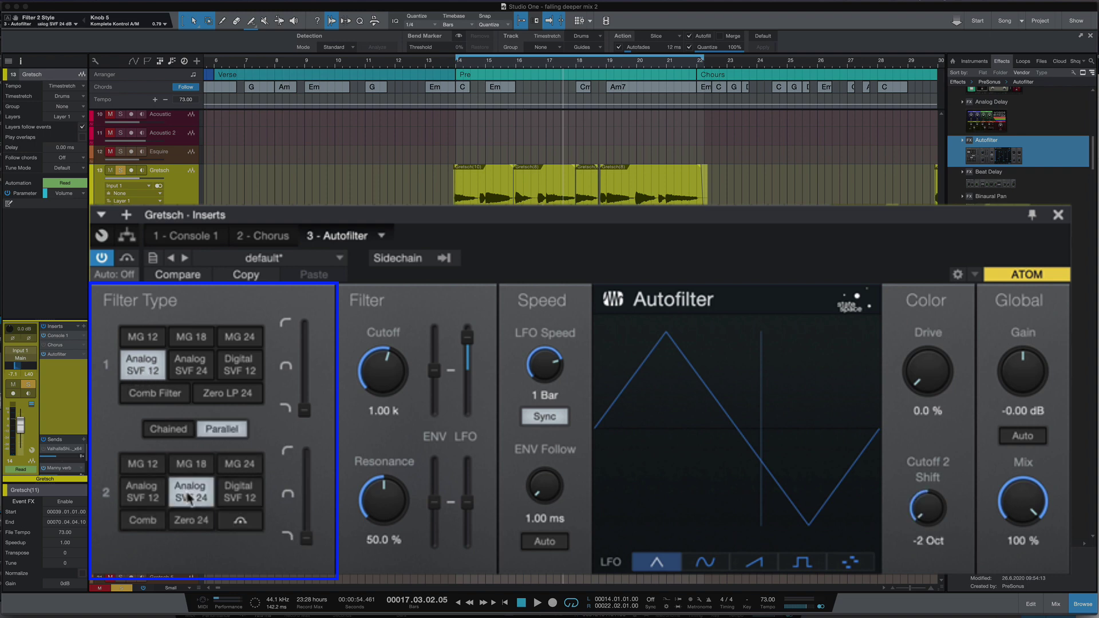
pyautogui.click(244, 465)
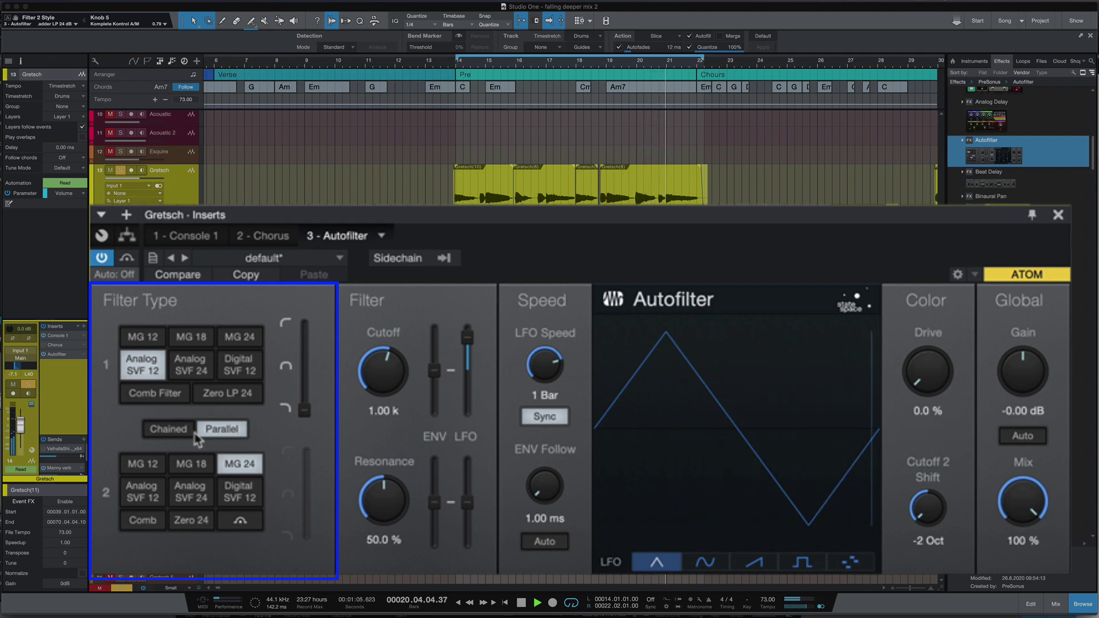
pyautogui.click(169, 430)
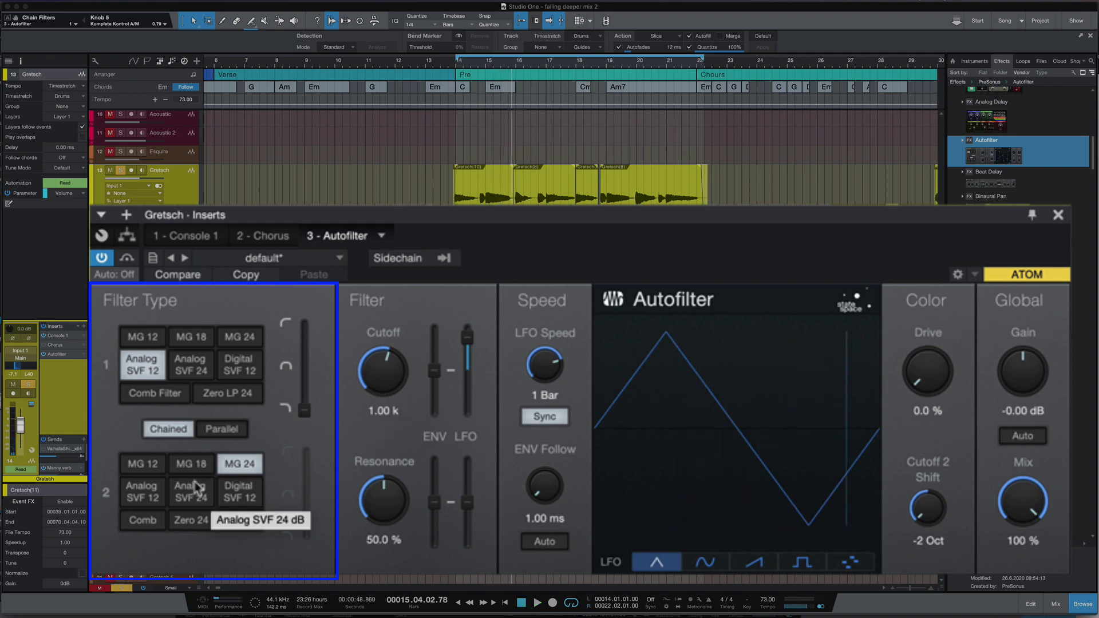
pyautogui.click(227, 430)
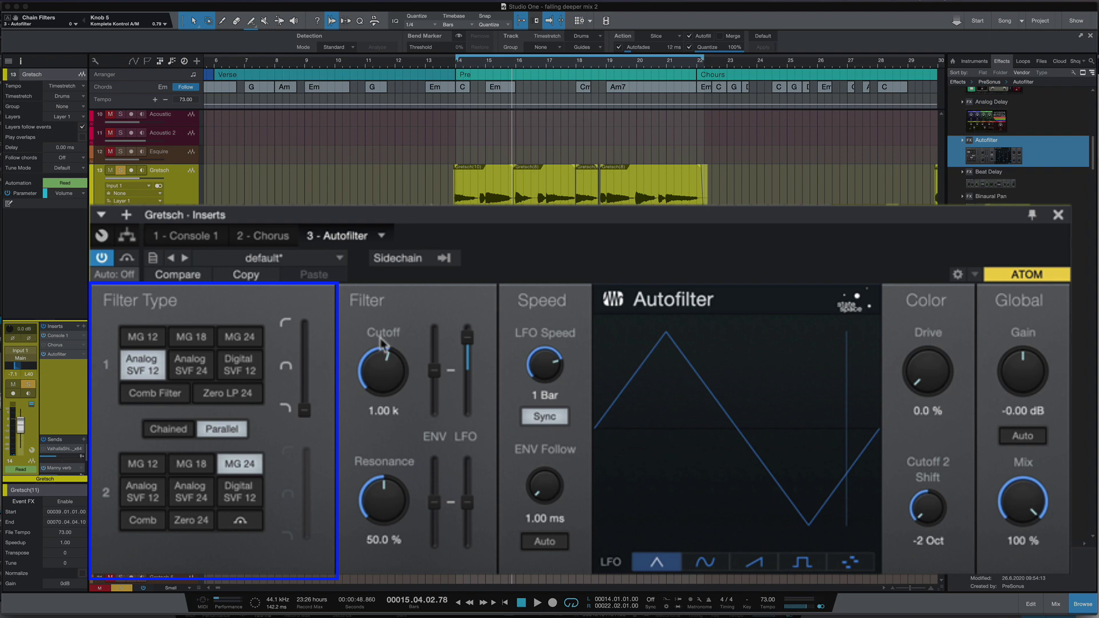
# Step: Set cutoff to 3.51 k and resonance to 54.5%, then adjust the LFO speed during playback
pyautogui.moveTo(381, 371); pyautogui.dragTo(388, 338)
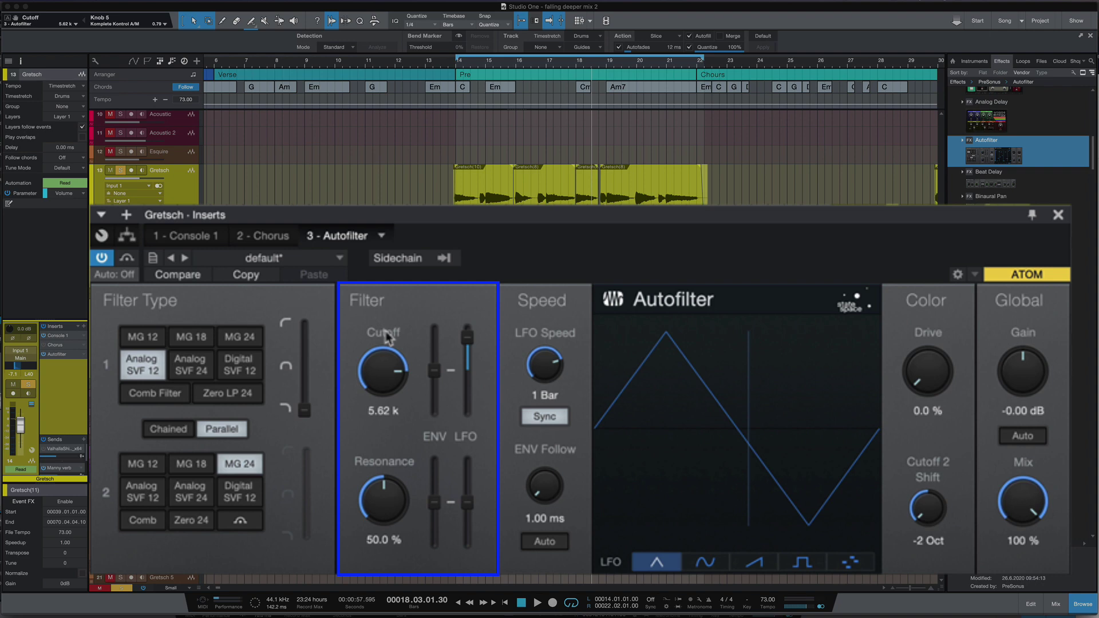
pyautogui.moveTo(382, 498); pyautogui.dragTo(345, 431)
pyautogui.moveTo(343, 471); pyautogui.dragTo(360, 410)
pyautogui.moveTo(379, 369)
pyautogui.mouseDown()
pyautogui.moveTo(368, 369)
pyautogui.moveTo(361, 437)
pyautogui.moveTo(369, 486)
pyautogui.moveTo(365, 362)
pyautogui.mouseUp()
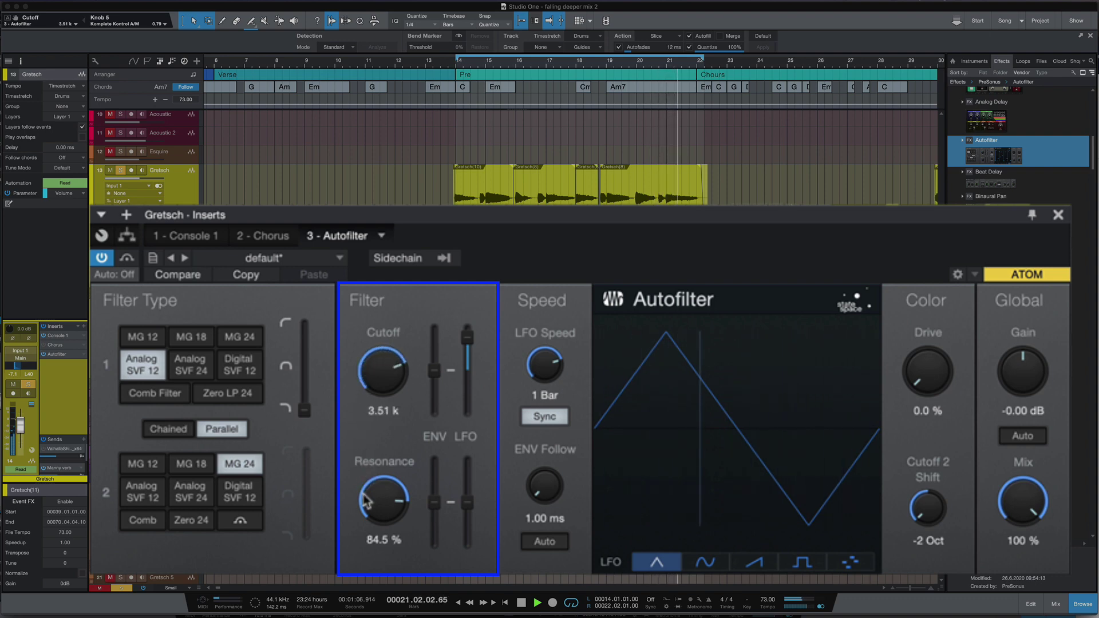
pyautogui.moveTo(363, 532); pyautogui.dragTo(363, 557)
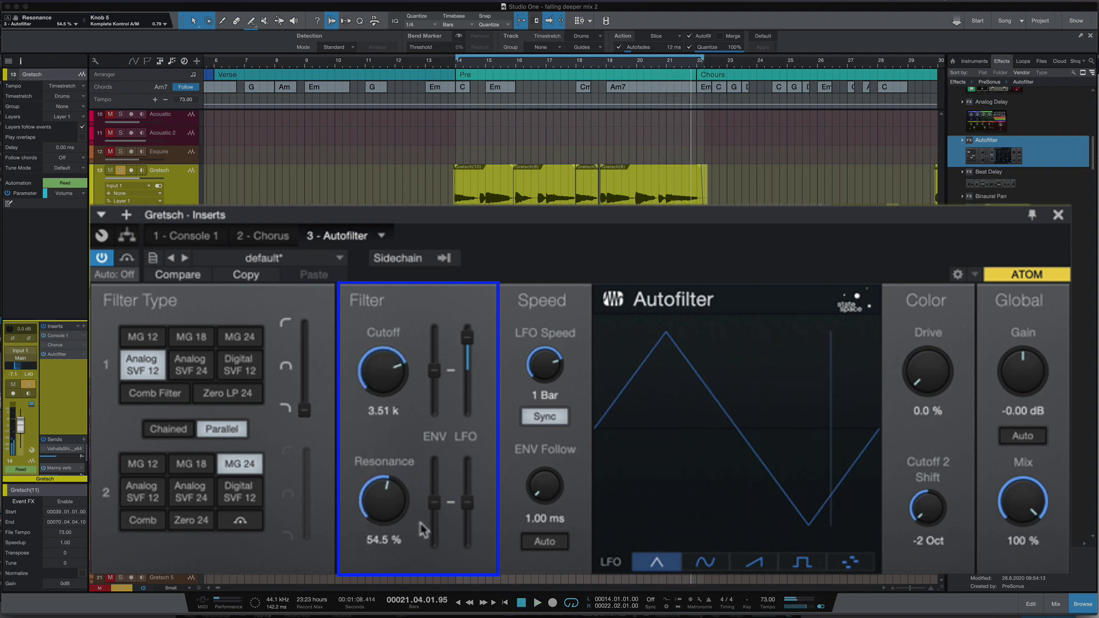
pyautogui.press('space')
pyautogui.moveTo(544, 378); pyautogui.dragTo(536, 331)
# Step: Turn off LFO tempo sync and set the free-running LFO speed to 2.11
pyautogui.click(543, 417)
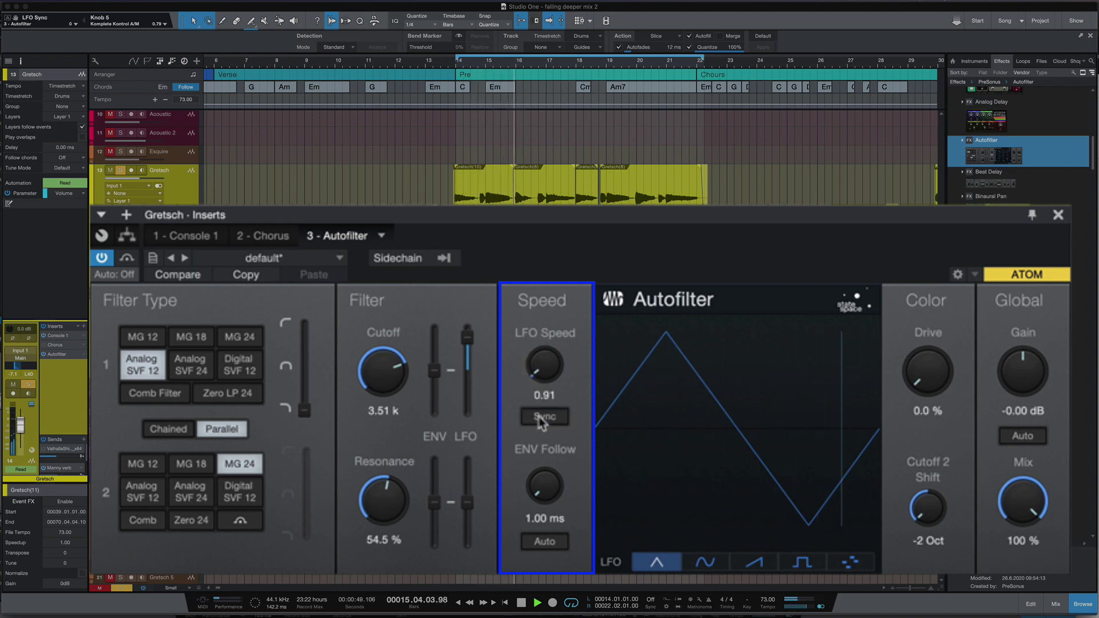
pyautogui.click(543, 421)
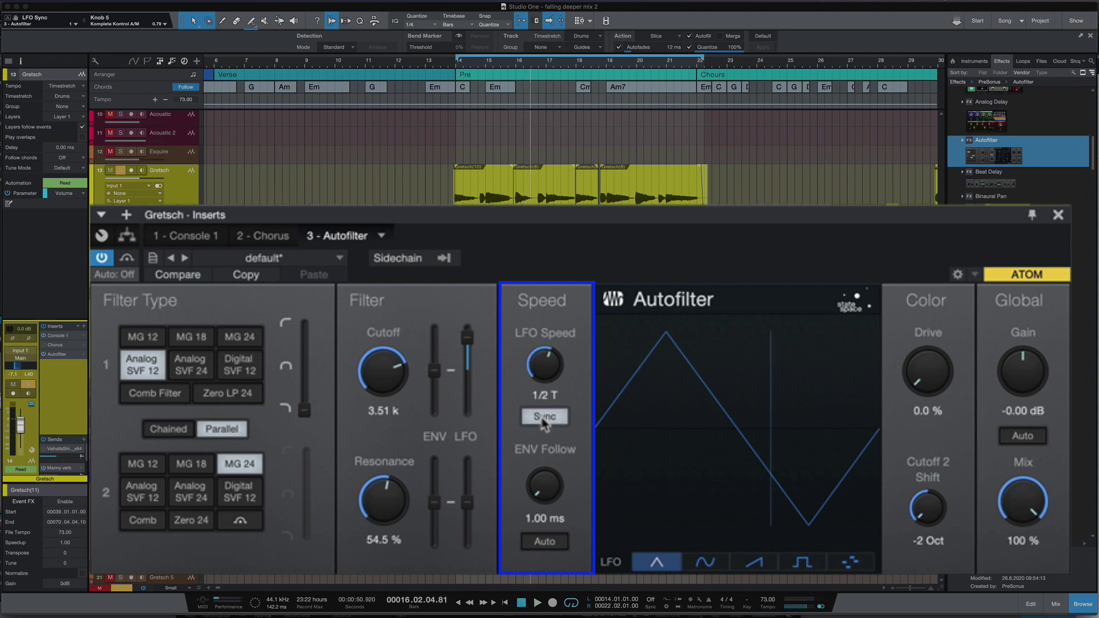
pyautogui.click(542, 422)
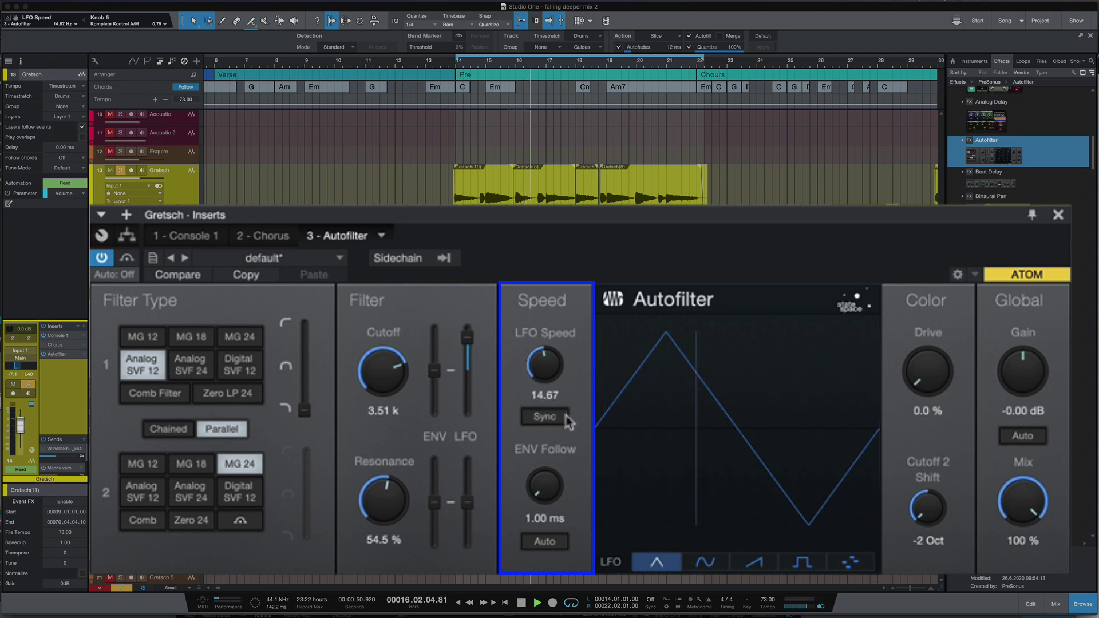
pyautogui.moveTo(543, 363); pyautogui.dragTo(529, 423)
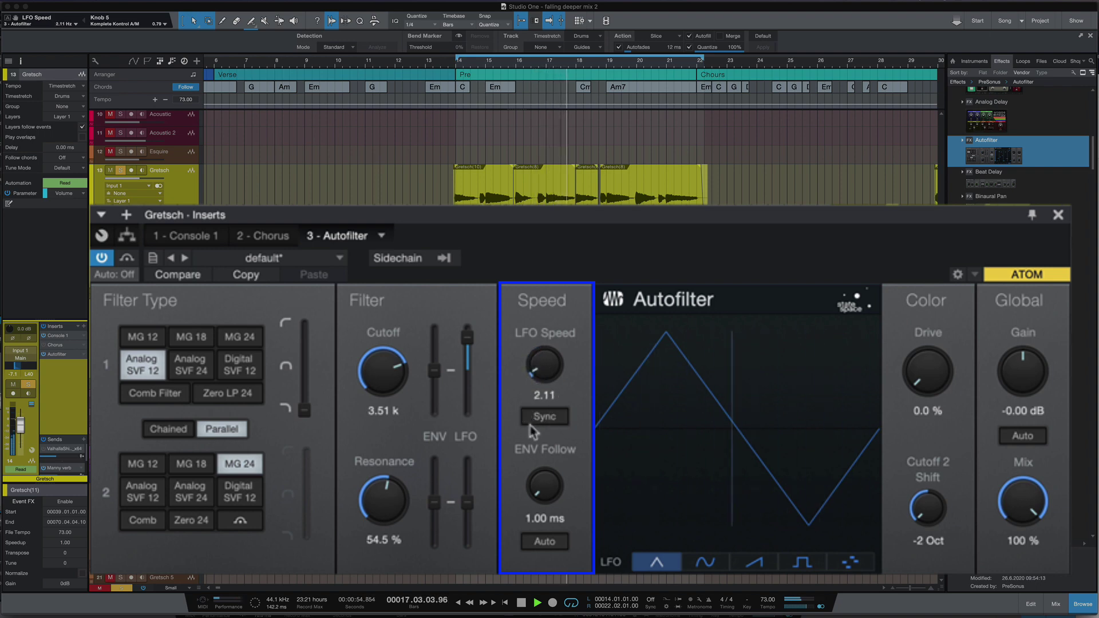
# Step: Switch the envelope follower to Auto and stop playback
pyautogui.moveTo(544, 485); pyautogui.dragTo(535, 417)
pyautogui.click(544, 541)
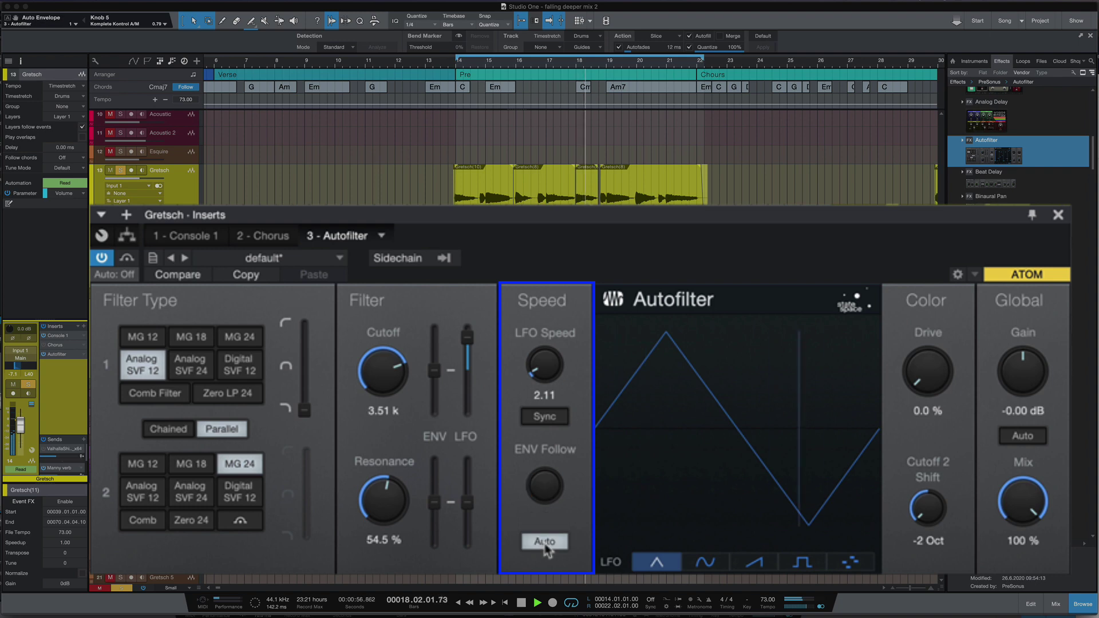
pyautogui.press('space')
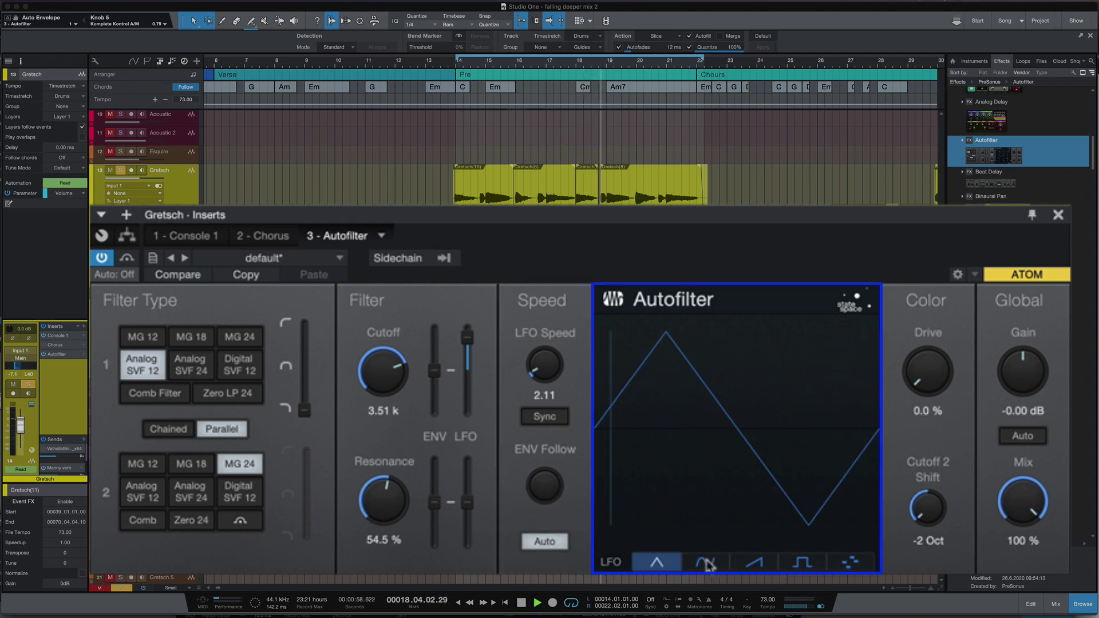
# Step: Cycle the LFO shapes to 16 Steps and sync the LFO speed to tempo at 1/16 D
pyautogui.click(709, 563)
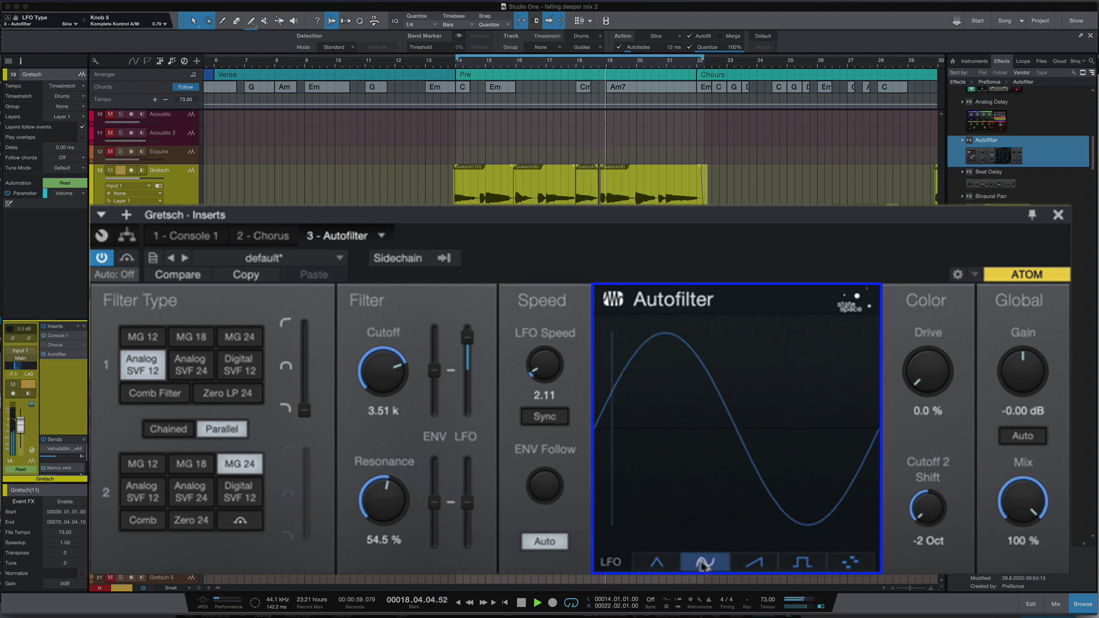
pyautogui.click(753, 563)
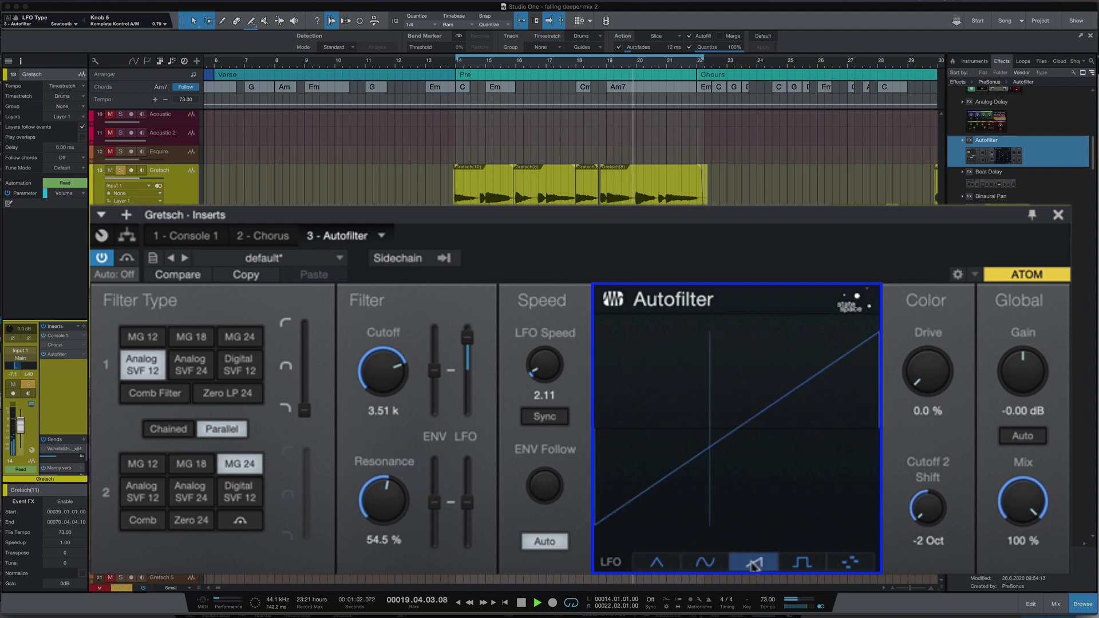
pyautogui.click(800, 564)
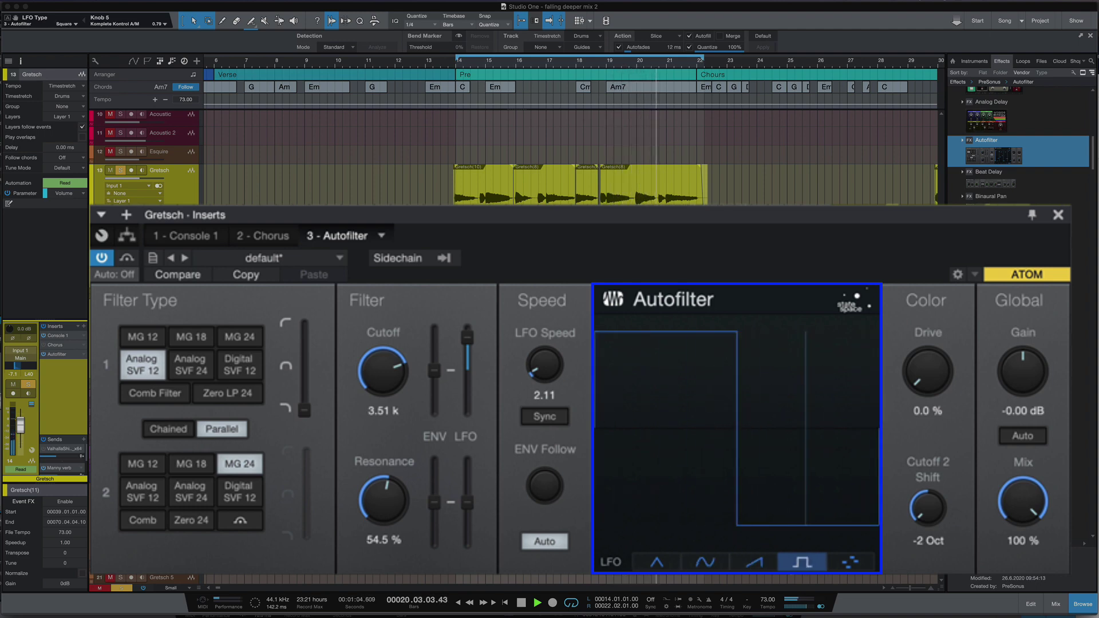
pyautogui.click(851, 562)
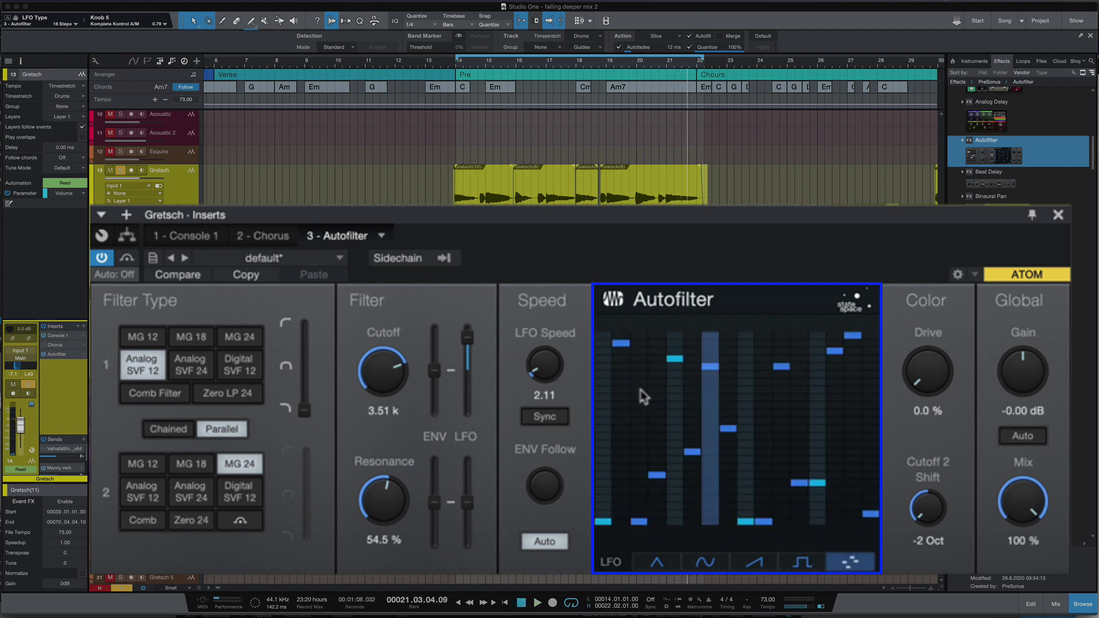
pyautogui.moveTo(542, 364); pyautogui.dragTo(530, 331)
pyautogui.click(544, 416)
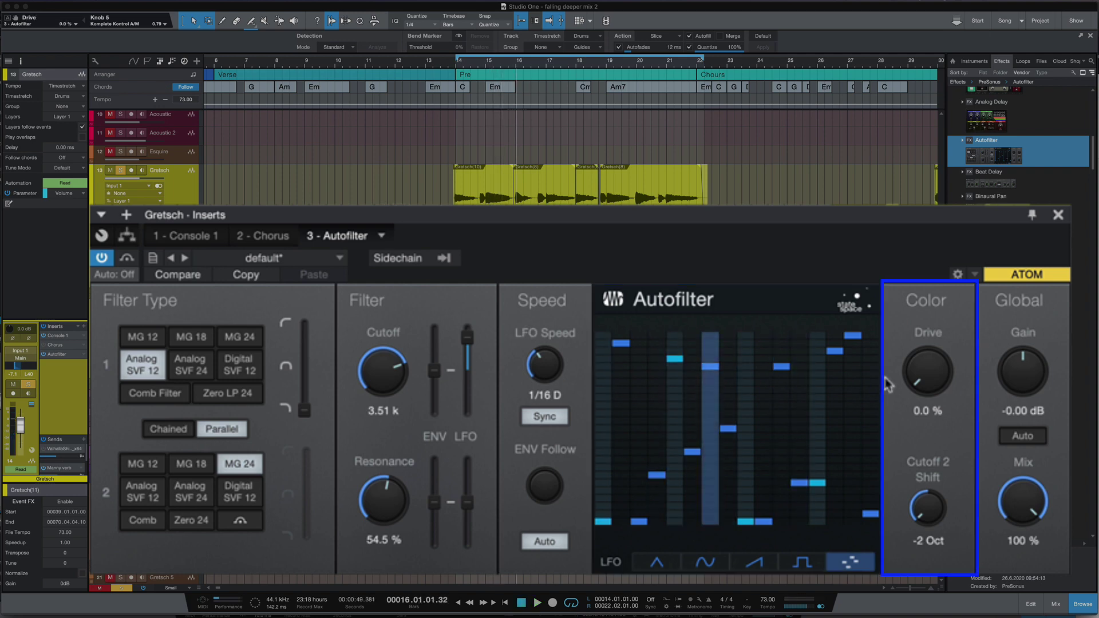
# Step: Set drive to 8.0% and Cutoff 2 Shift to 17.83 st, then choose the sine LFO shape
pyautogui.moveTo(928, 379); pyautogui.dragTo(883, 315)
pyautogui.moveTo(928, 508); pyautogui.dragTo(927, 475)
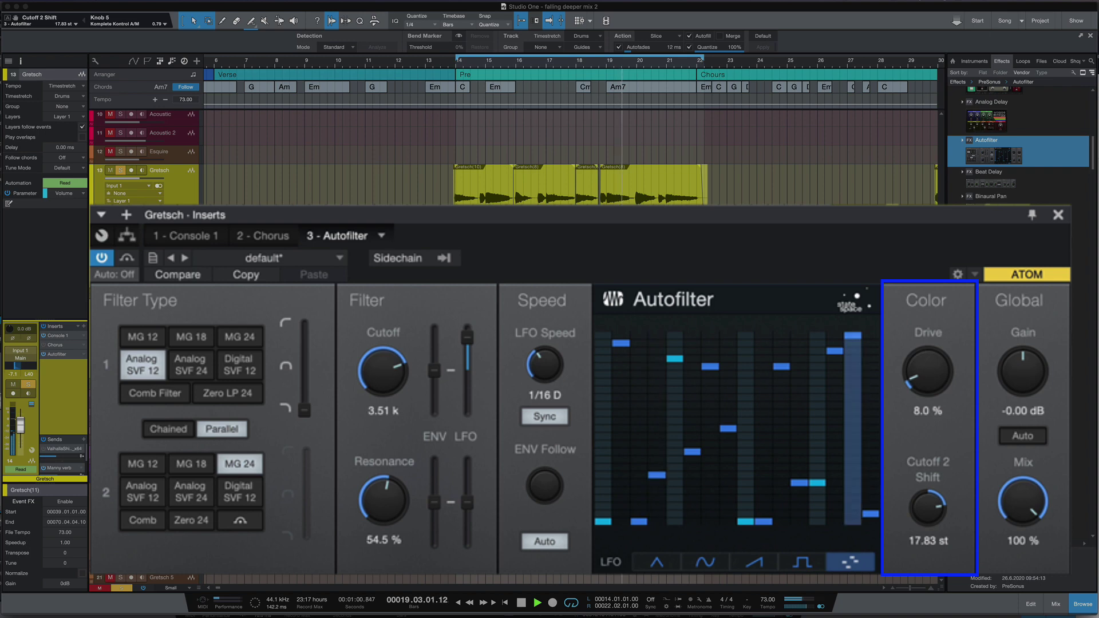
pyautogui.click(656, 561)
pyautogui.click(704, 562)
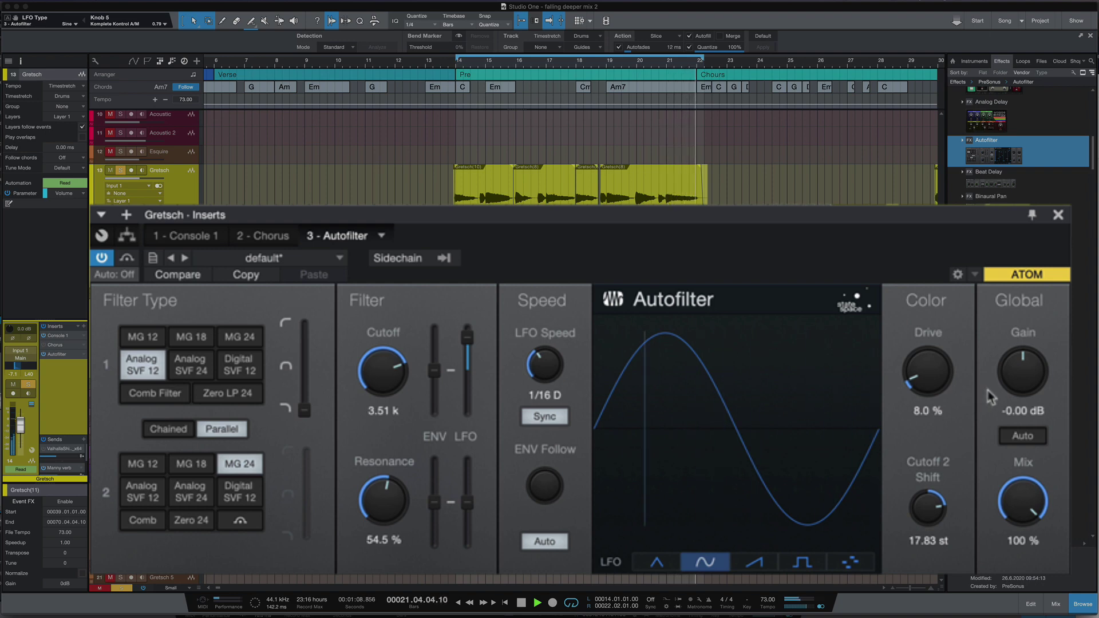
# Step: Audition the Bassline 1–3 and Beastiedrums presets, then settle on Bassline 1
pyautogui.click(333, 259)
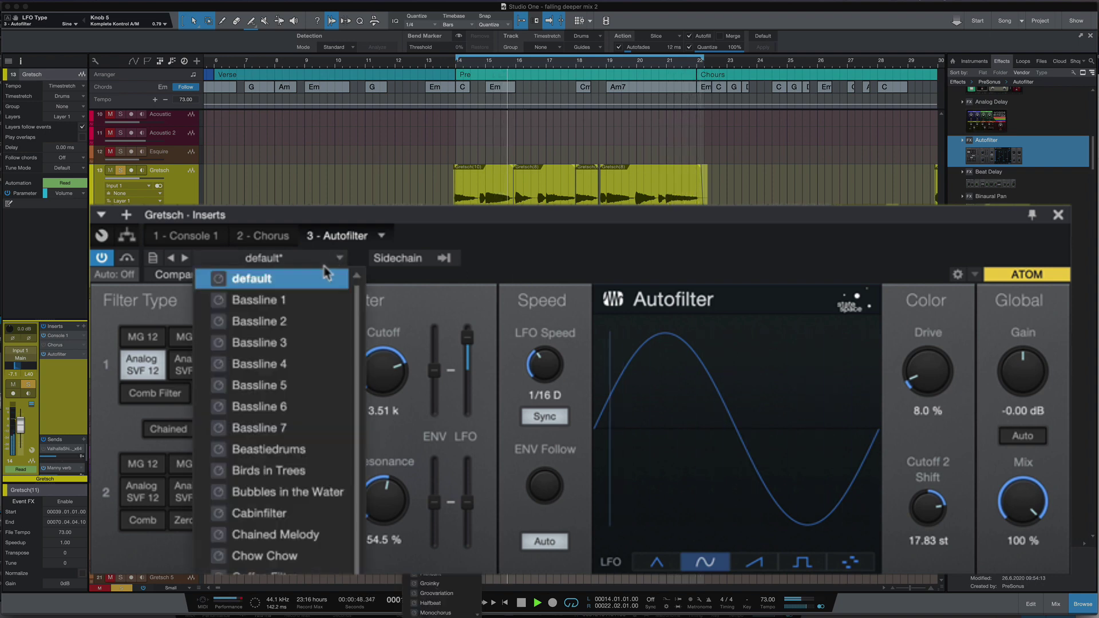
pyautogui.click(306, 300)
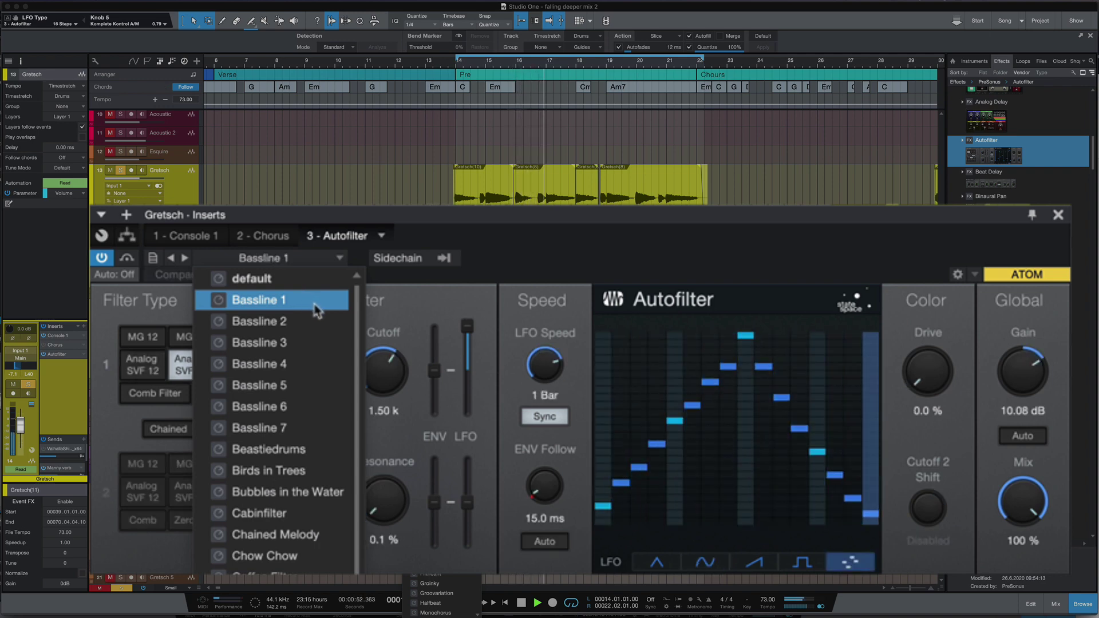
pyautogui.click(299, 324)
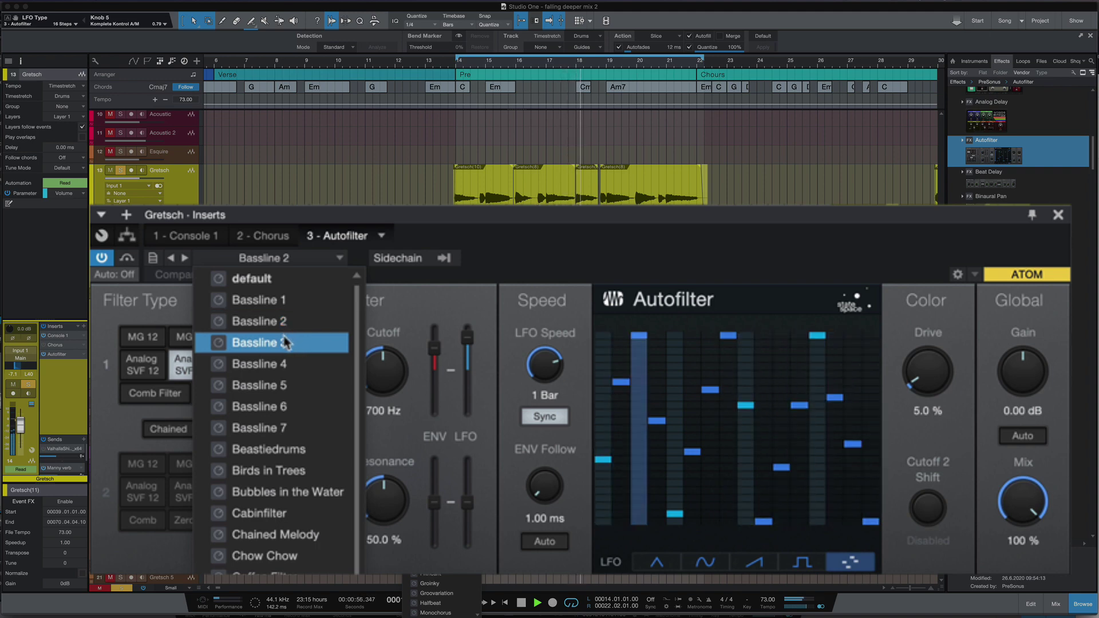
pyautogui.click(283, 343)
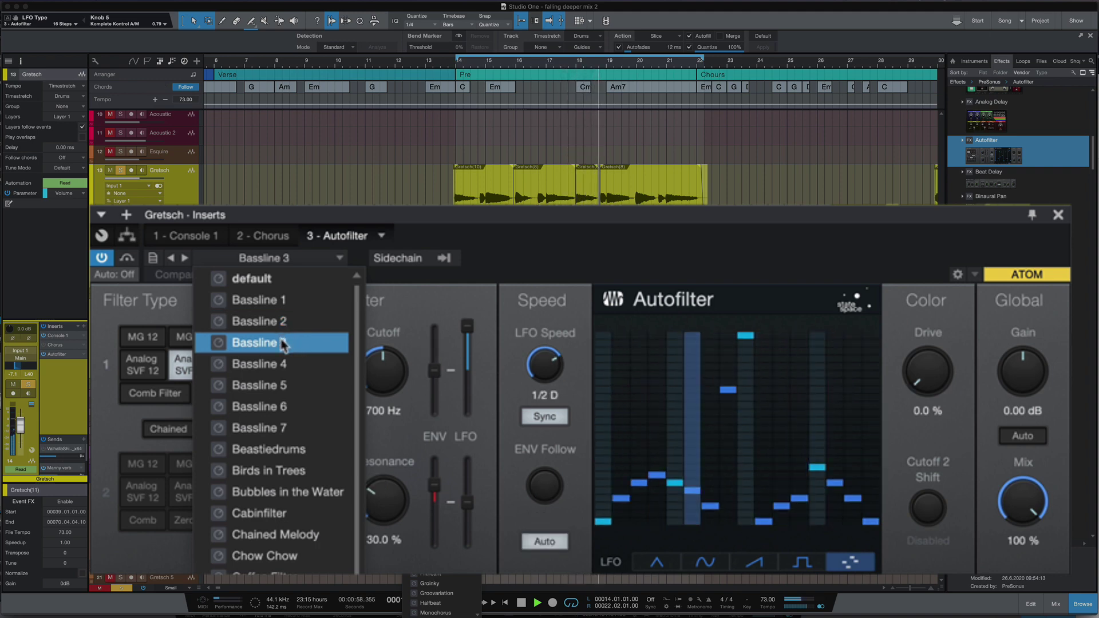
pyautogui.click(276, 452)
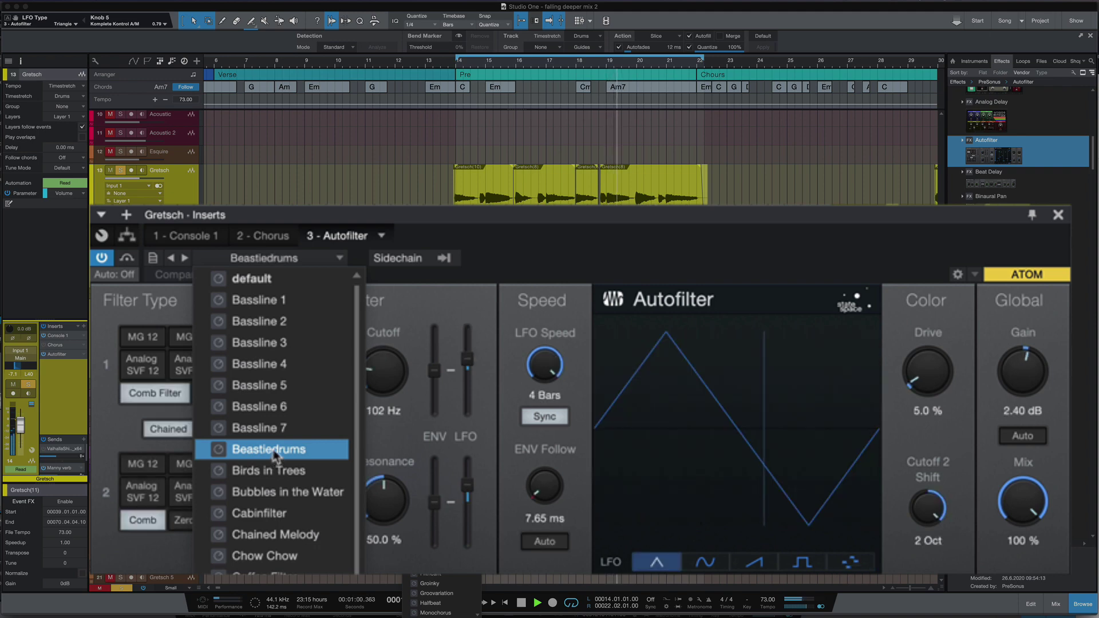
pyautogui.click(328, 303)
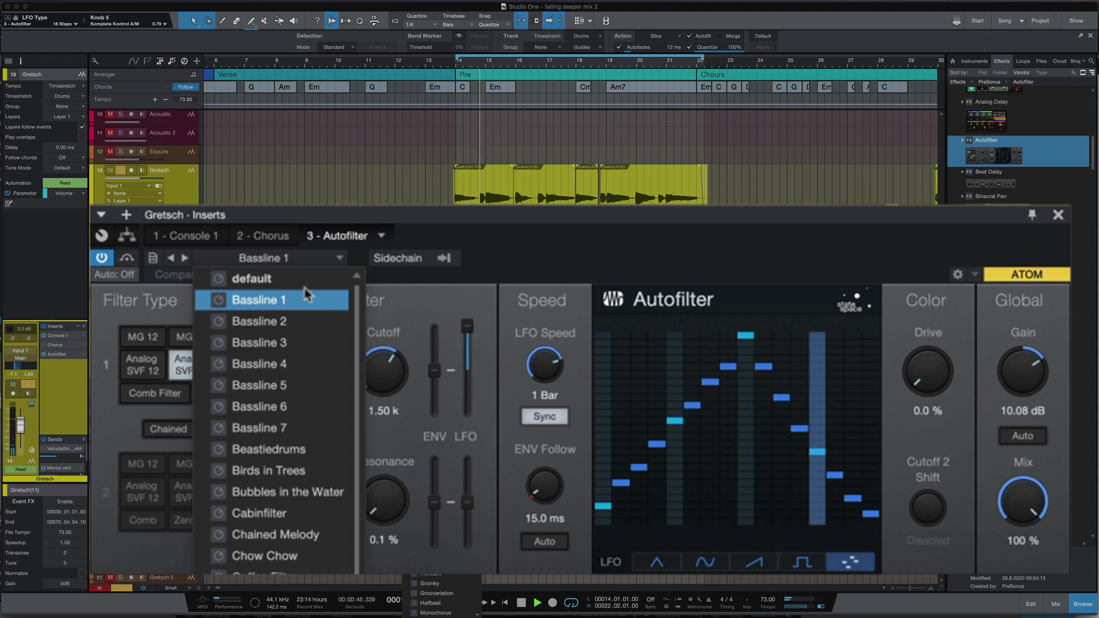
pyautogui.click(844, 224)
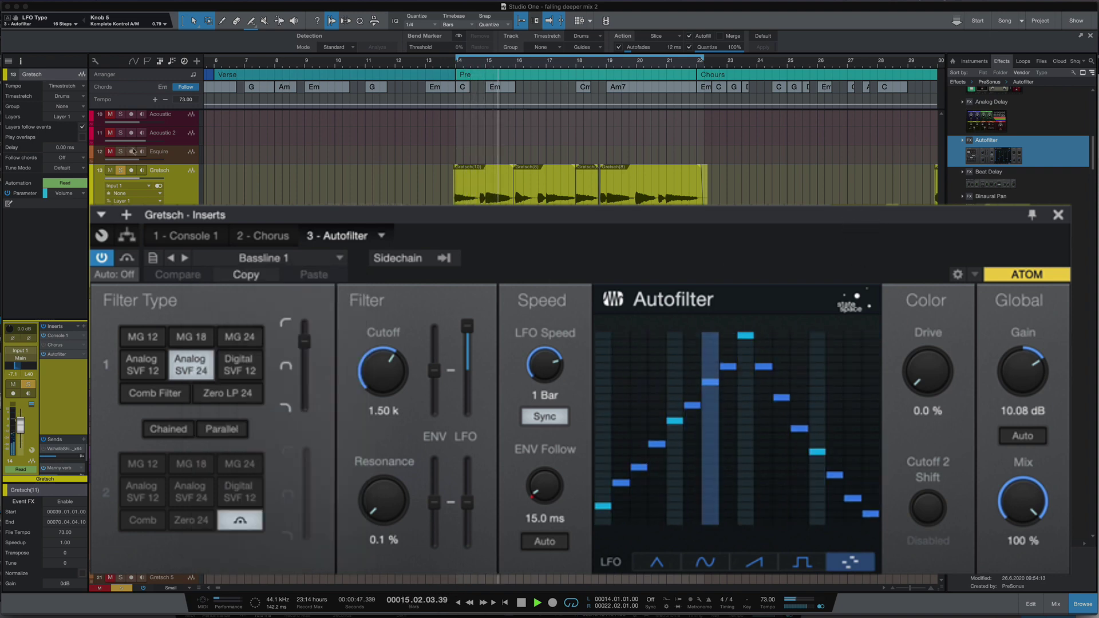